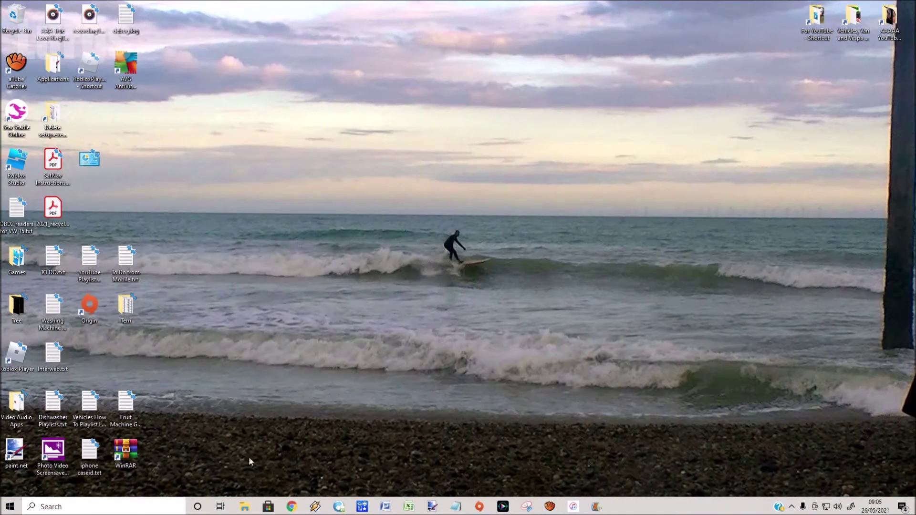
# Navigate File Explorer to the Word Documents folder inside Documents on DATADRIVE1 (D:).
pyautogui.press('super+e')
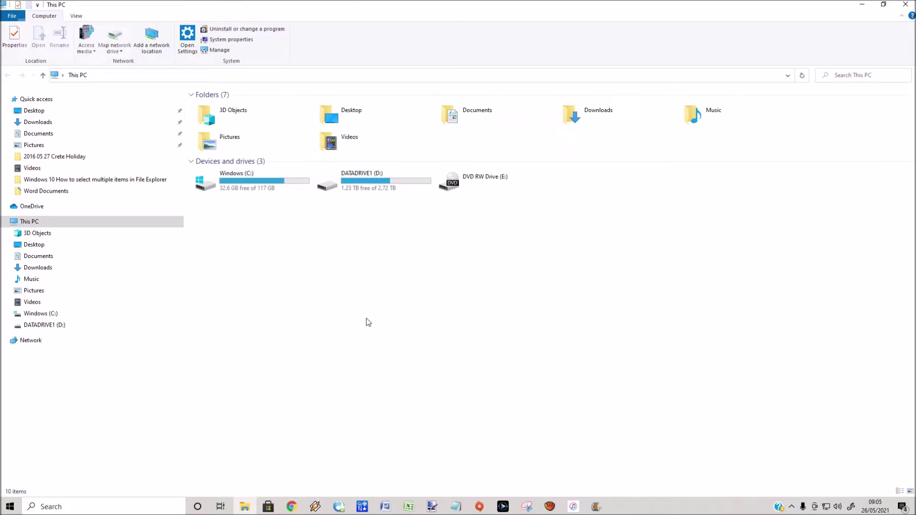
pyautogui.click(7, 326)
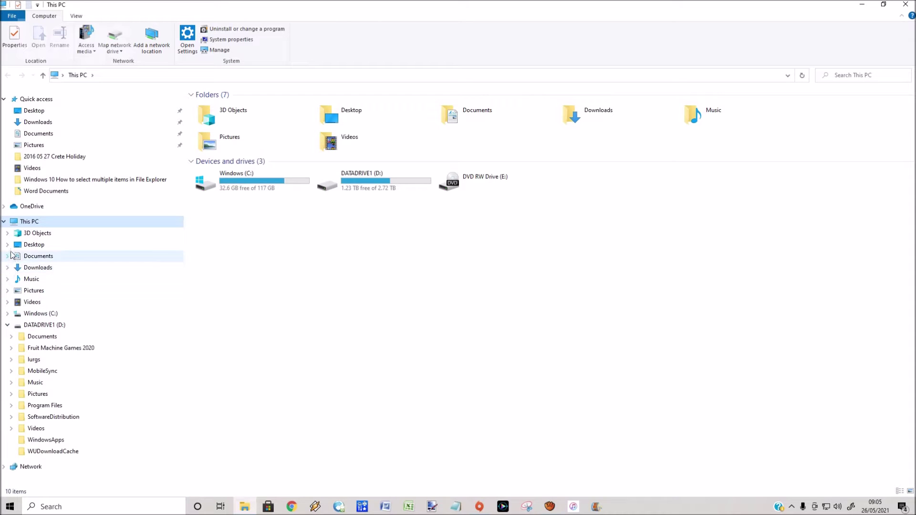
pyautogui.click(7, 256)
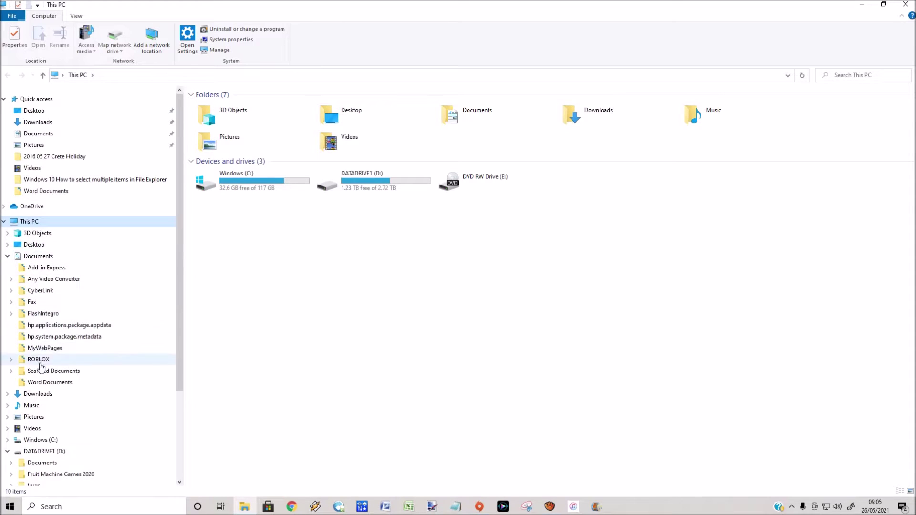
pyautogui.click(44, 384)
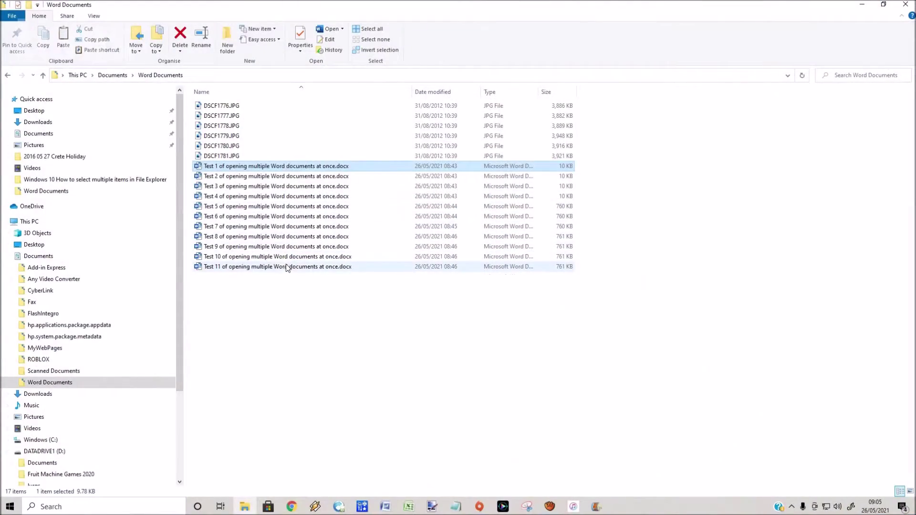
# Select Test 1 through Test 11 and open them all in Word from the context menu.
pyautogui.keyDown('shift'); pyautogui.click(284, 267); pyautogui.keyUp('shift')
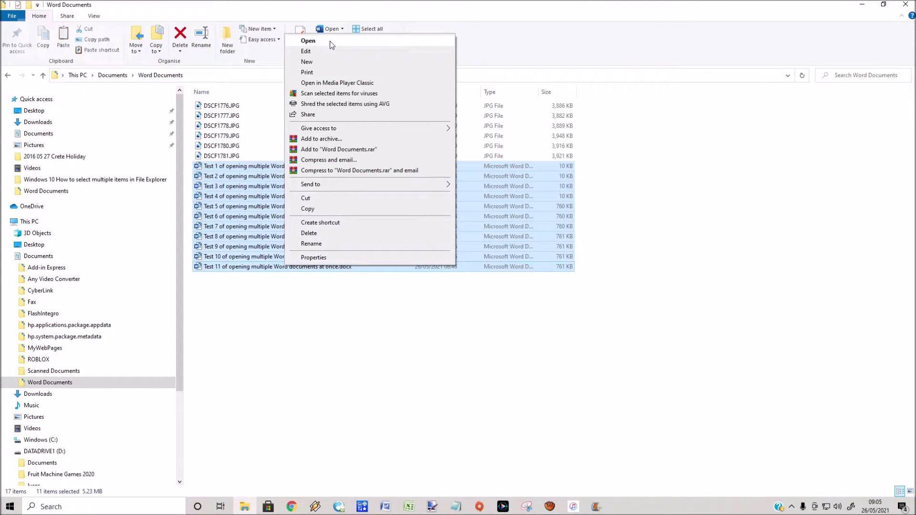
pyautogui.click(330, 41)
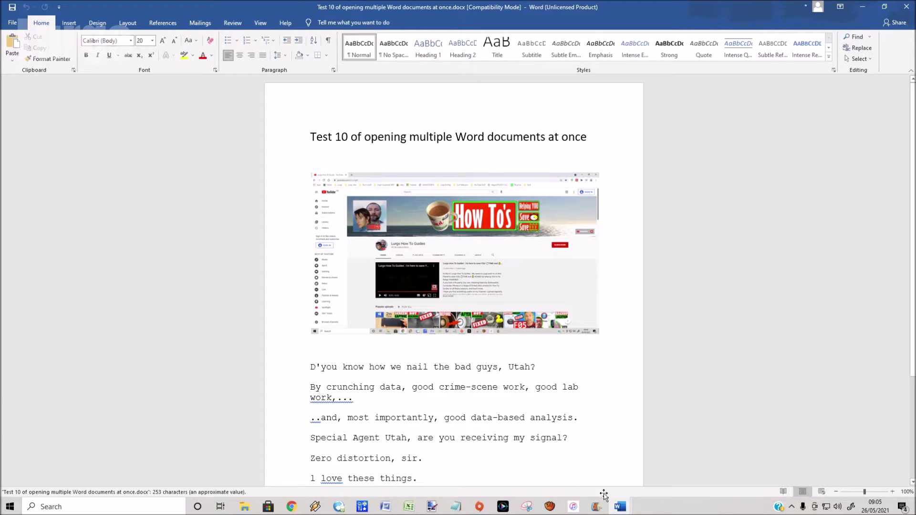
pyautogui.moveTo(620, 507)
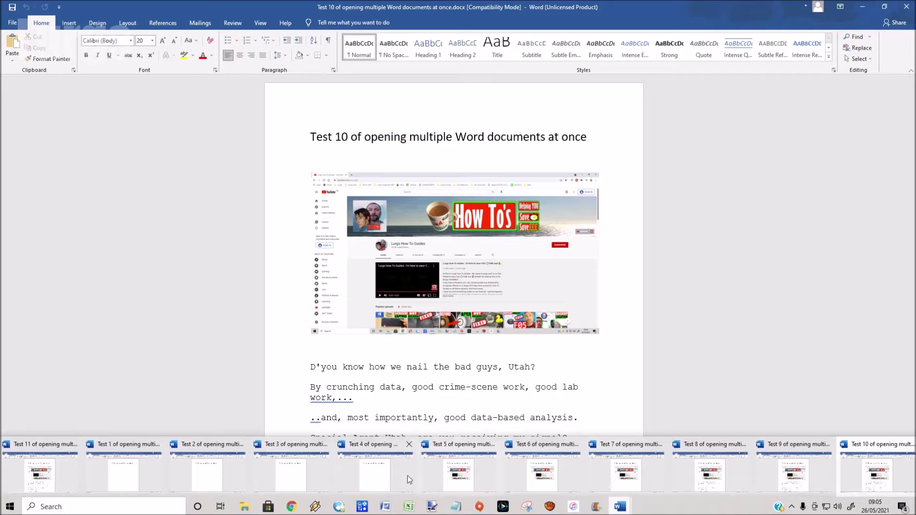
# Close each open Test document window, dismissing the Microsoft 365 sign-up prompt along the way.
pyautogui.click(907, 9)
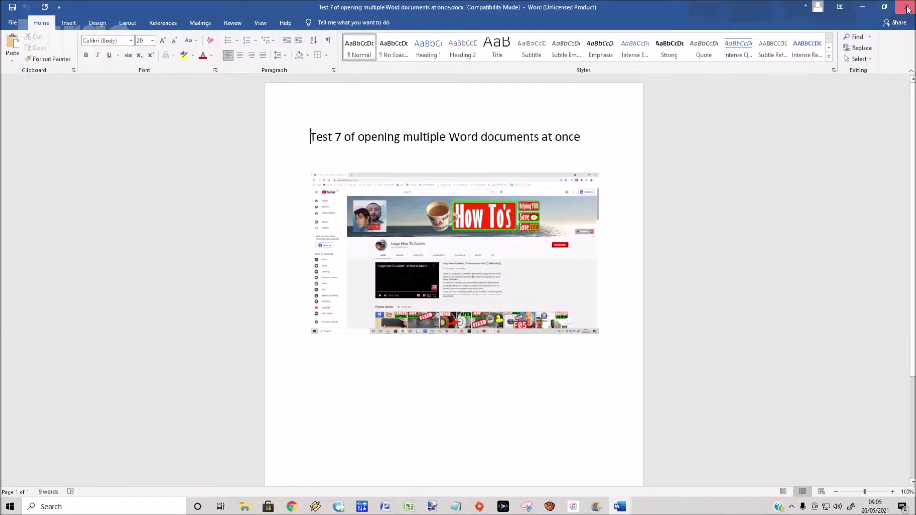
pyautogui.click(907, 8)
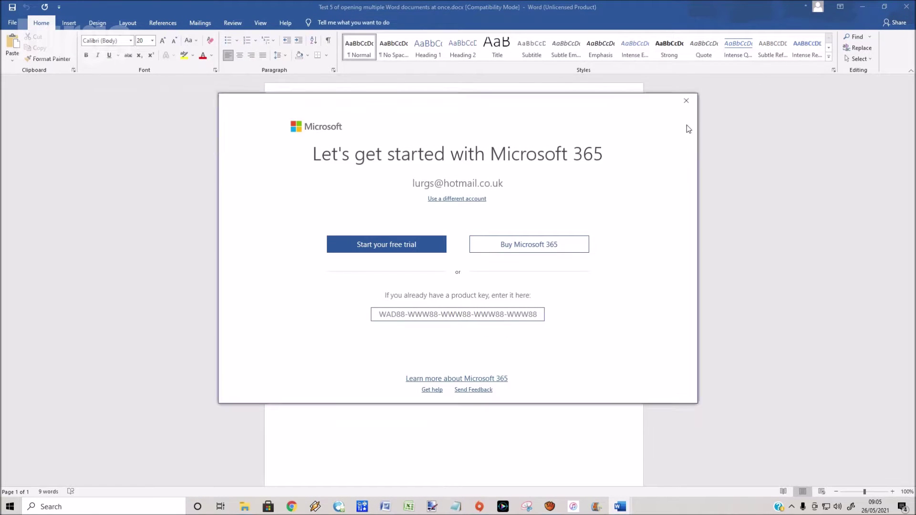
pyautogui.click(687, 100)
pyautogui.click(906, 9)
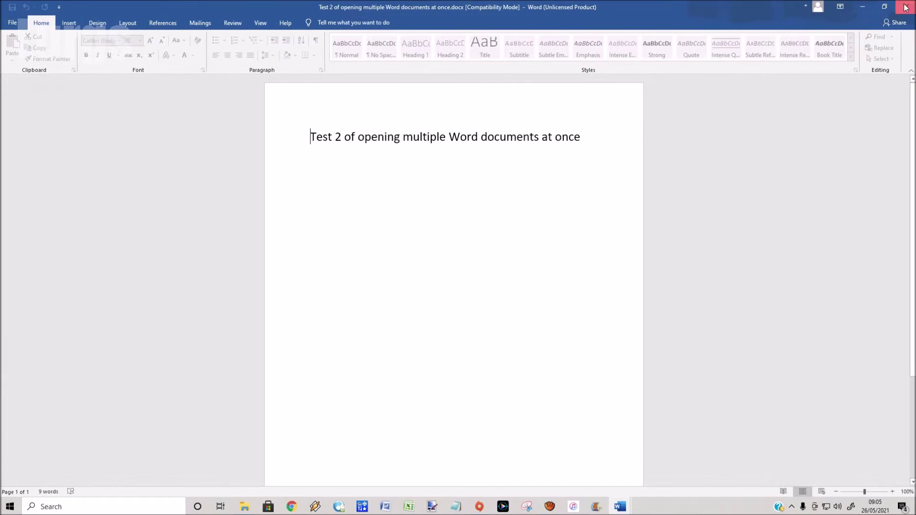
pyautogui.click(908, 9)
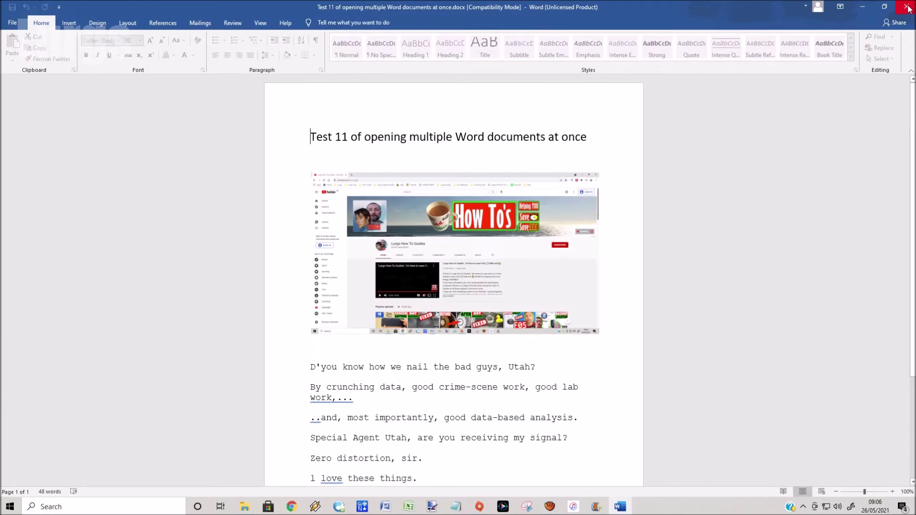
pyautogui.click(908, 9)
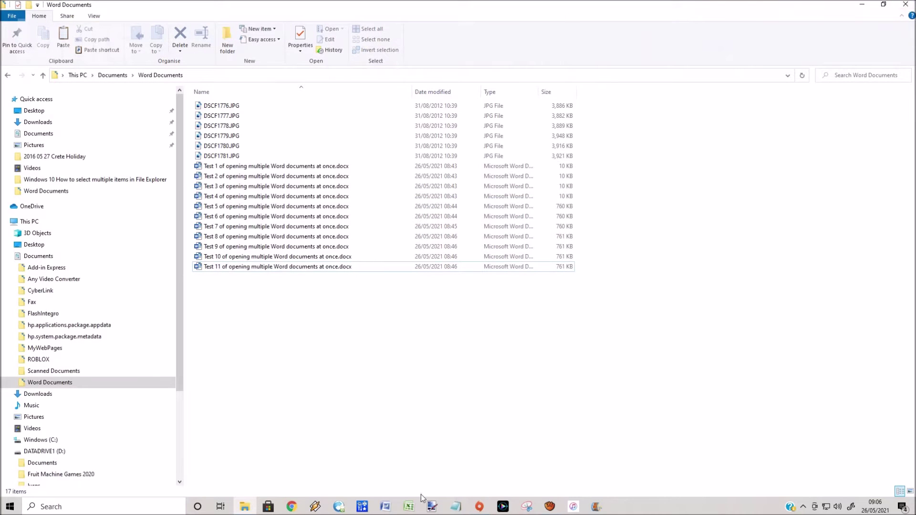
# Launch Word 2007 and bring its Open dialog to the Word Documents folder under Documents.
pyautogui.click(385, 507)
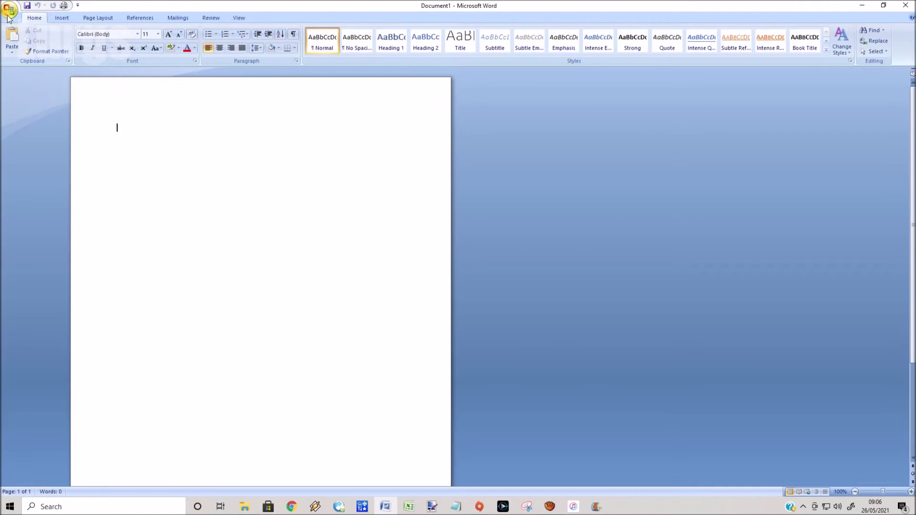
pyautogui.click(9, 16)
pyautogui.click(34, 52)
pyautogui.moveTo(42, 146)
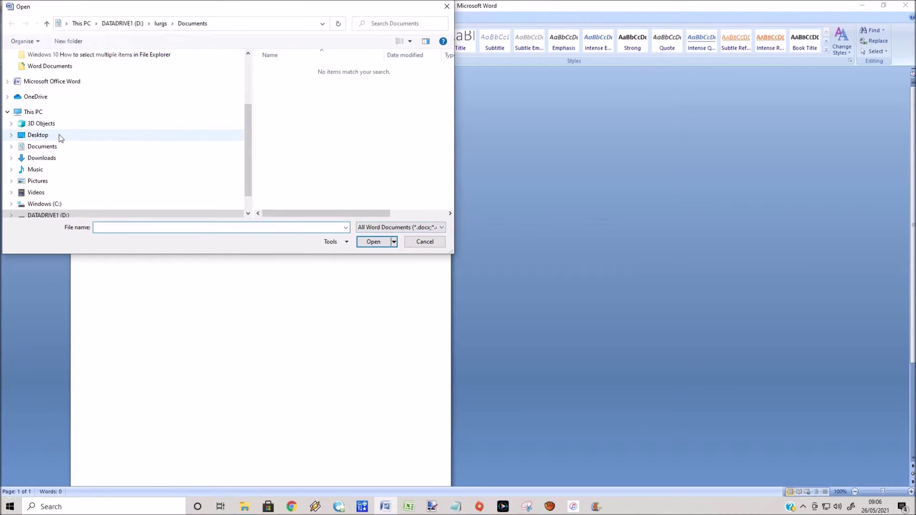
pyautogui.click(13, 148)
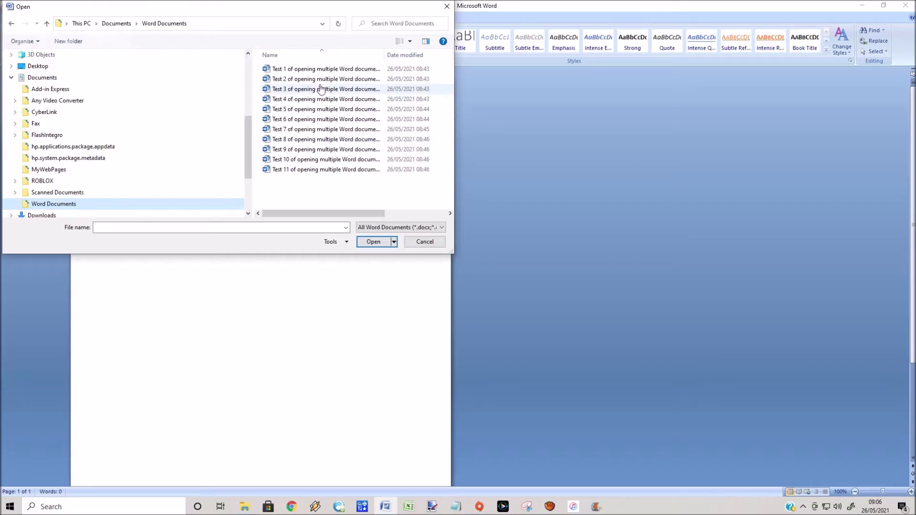
# Ctrl-select Test 1, 4, 7, 9 and 11 in the Open dialog and open them together.
pyautogui.click(304, 70)
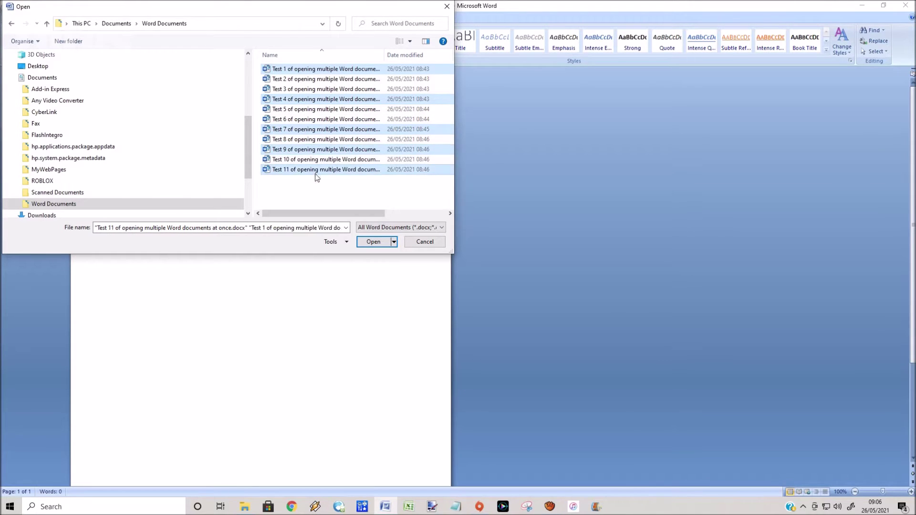
pyautogui.click(374, 242)
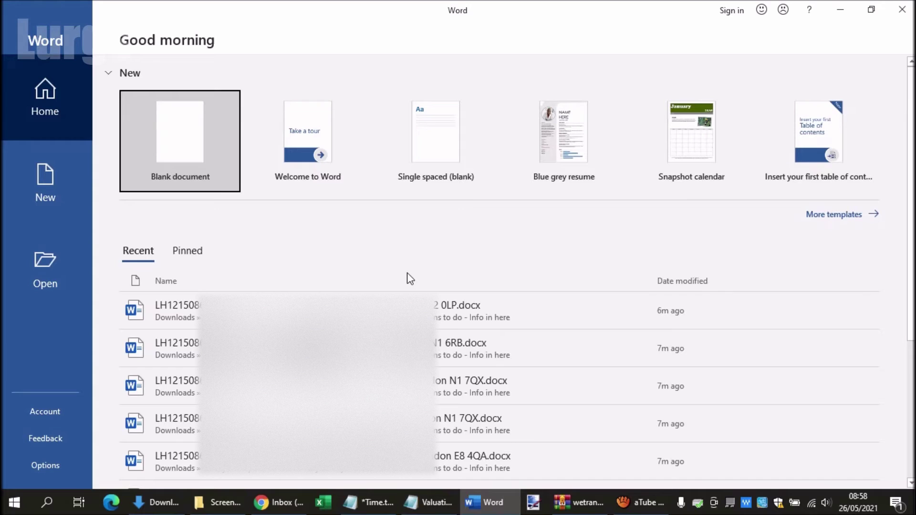
# From the newer Word's start screen, go to the Open page and choose Browse.
pyautogui.click(45, 266)
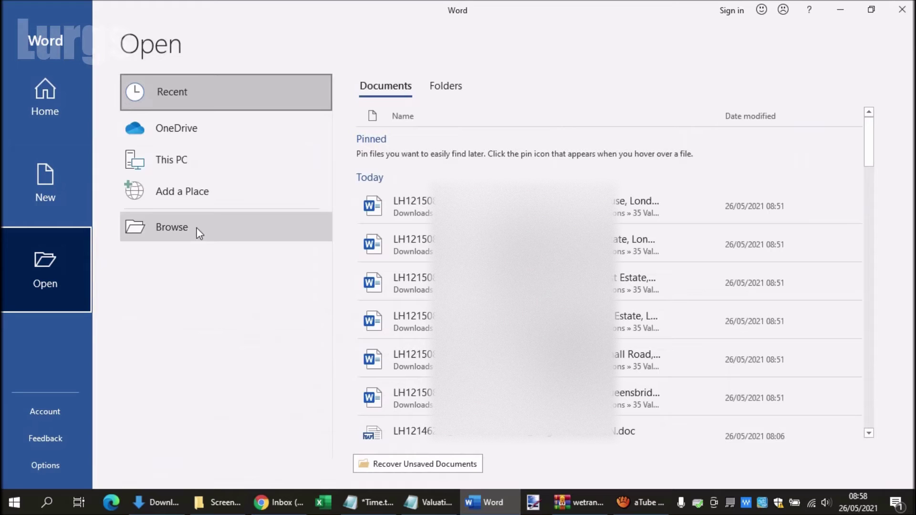
pyautogui.click(173, 230)
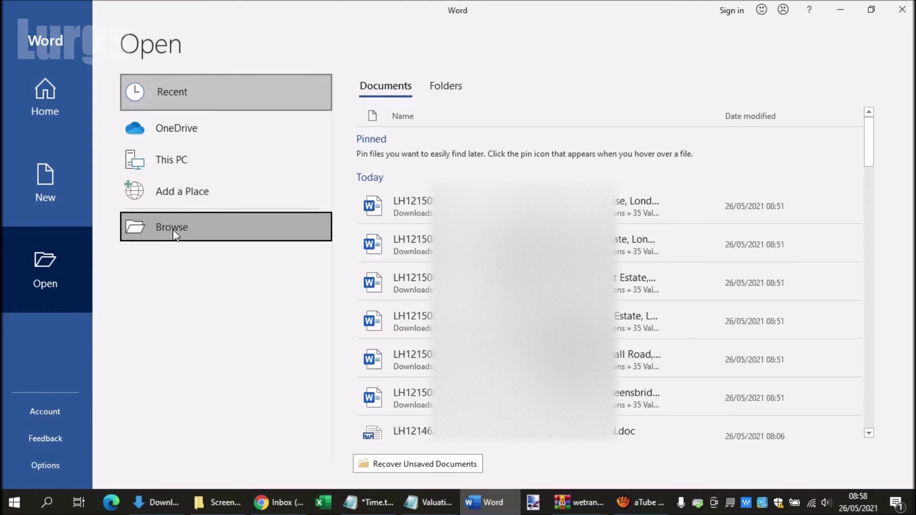